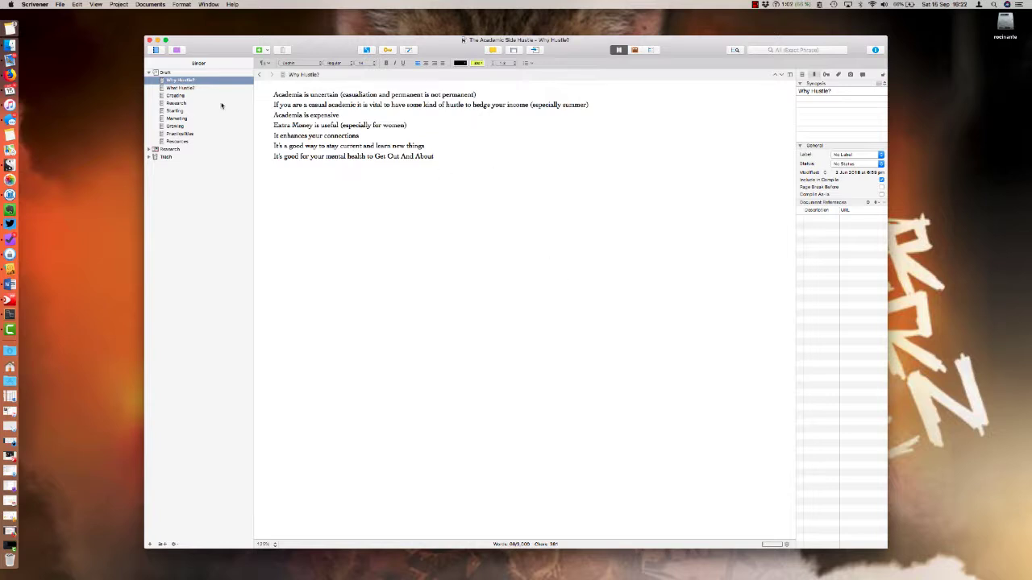
- Look through the Draft chapters one after another, from What Hustle? to Resources
left_click(193, 88)
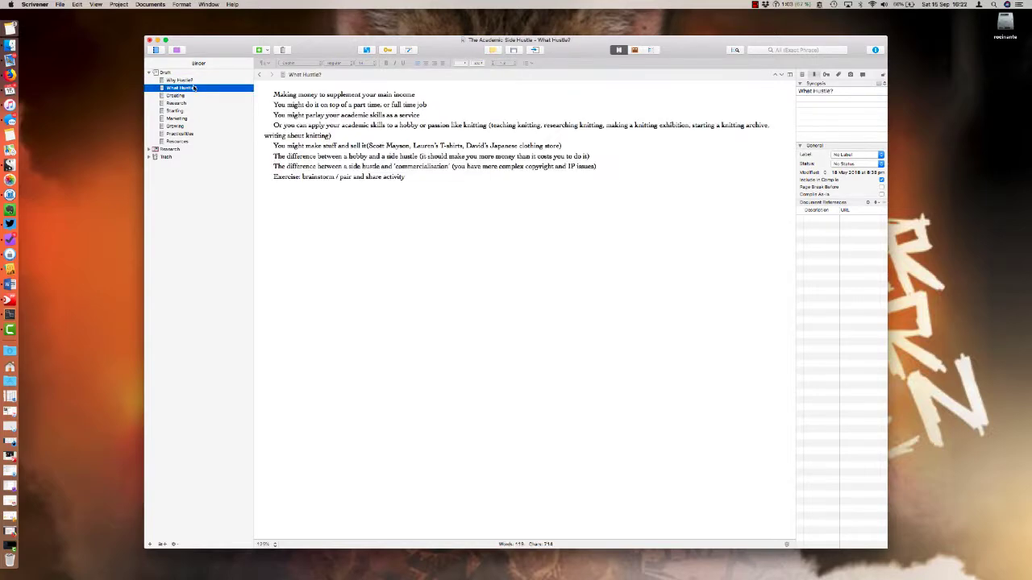
left_click(184, 96)
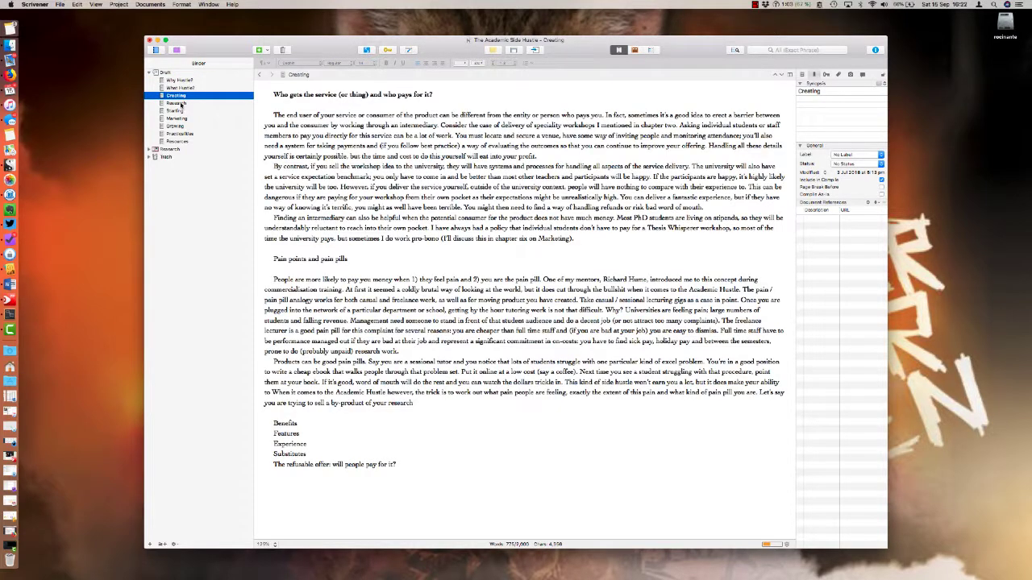
left_click(180, 104)
left_click(179, 110)
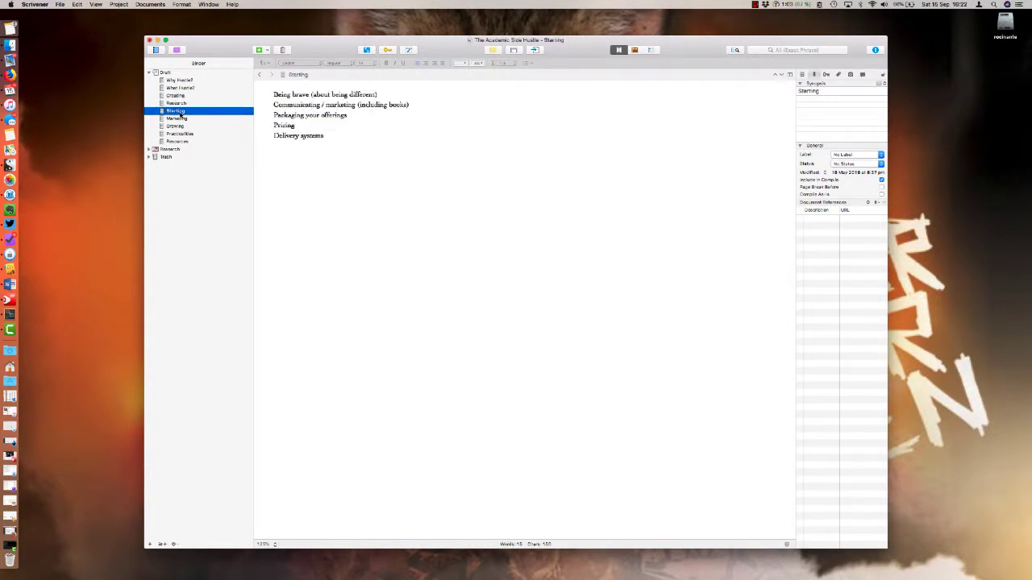
left_click(179, 119)
left_click(180, 127)
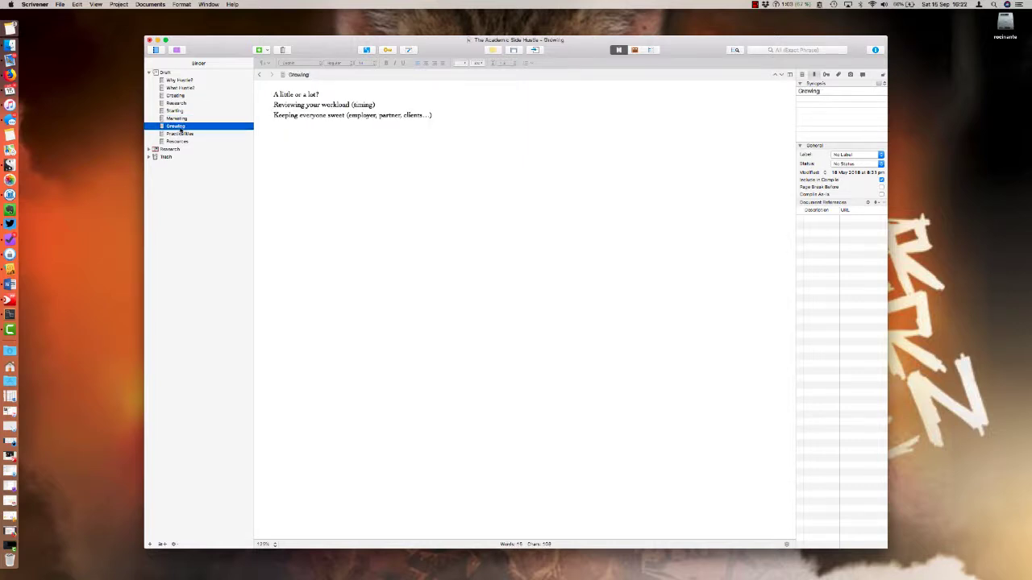
left_click(181, 134)
left_click(180, 141)
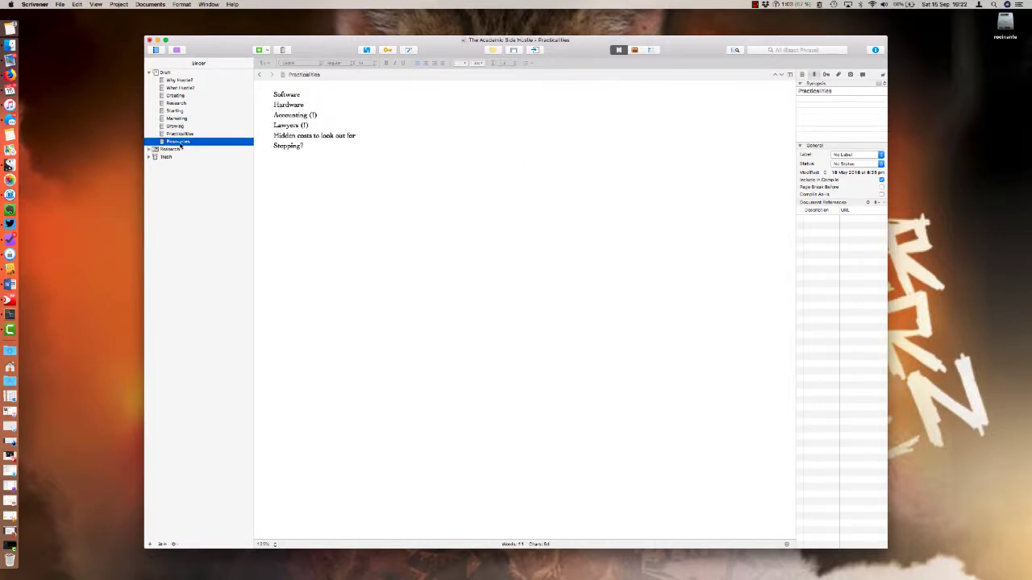
- Give the Why Hustle? chapter the synopsis "This chapter is setting up the idea of a side hustle"
left_click(178, 81)
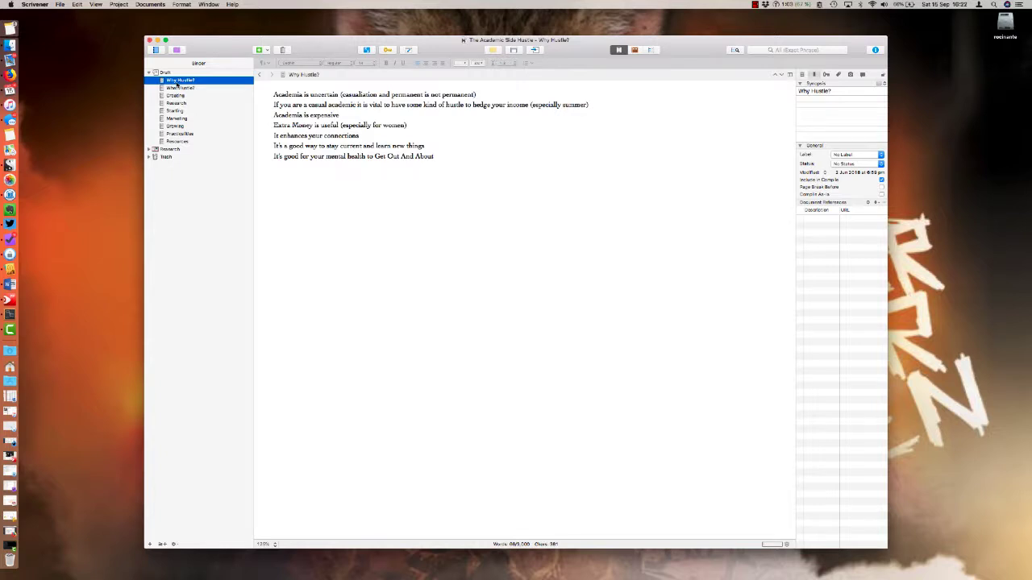
left_click(855, 102)
left_click(835, 99)
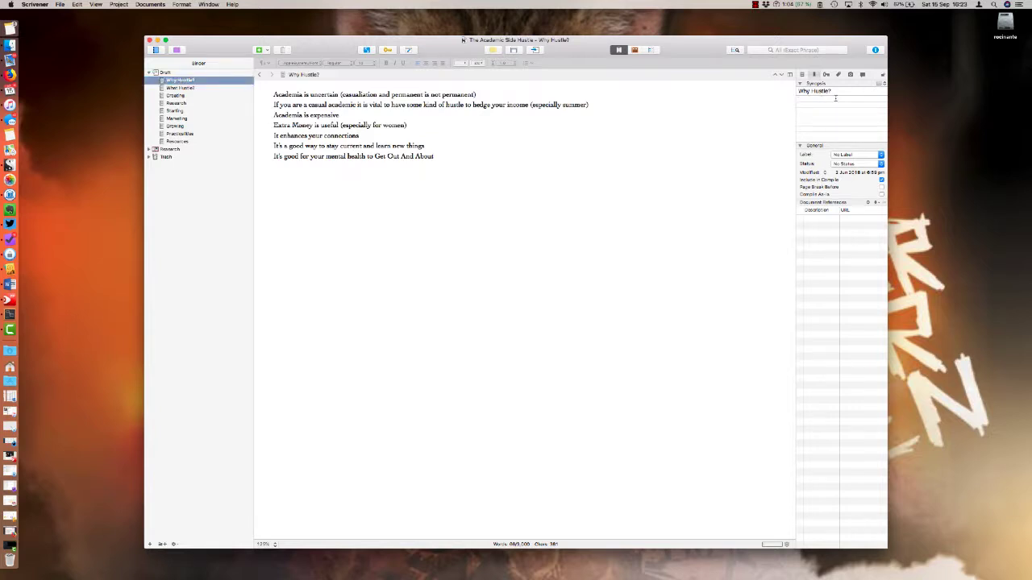
type("This chapter is setting up the idea of a side hustle")
- Set the Why Hustle? document's label to Chapter and its status to To Do
left_click(881, 154)
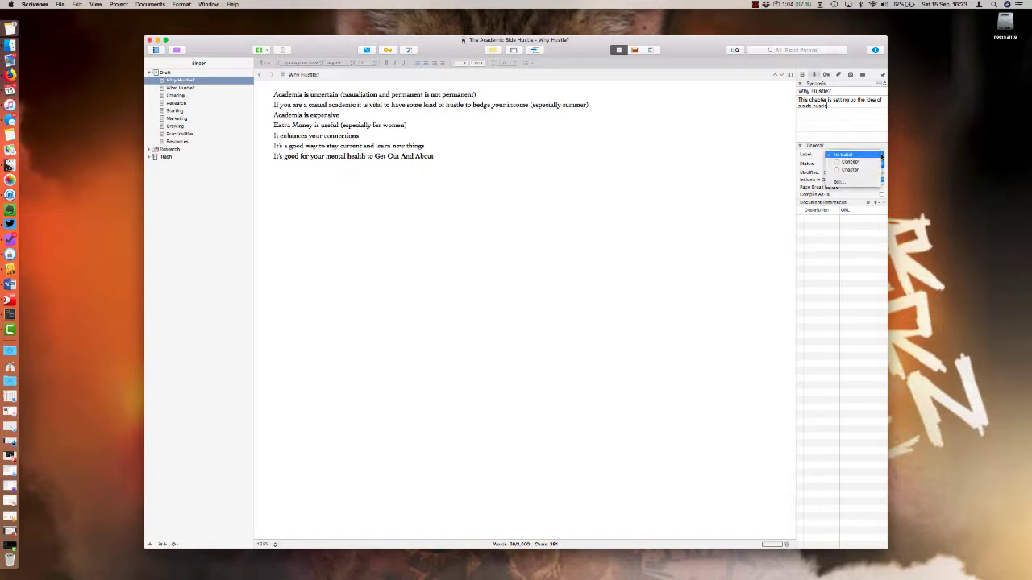
left_click(873, 168)
left_click(873, 165)
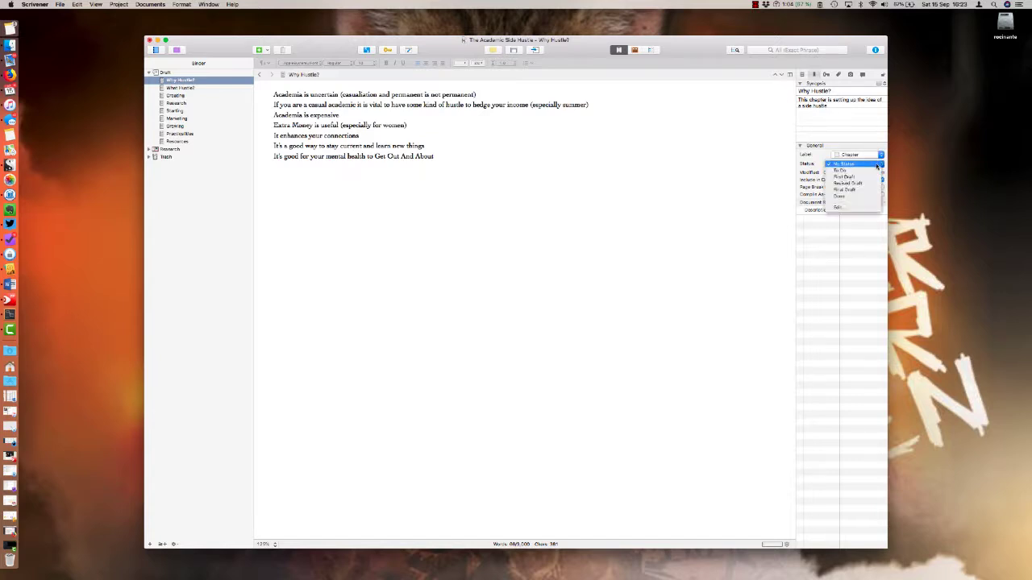
left_click(863, 173)
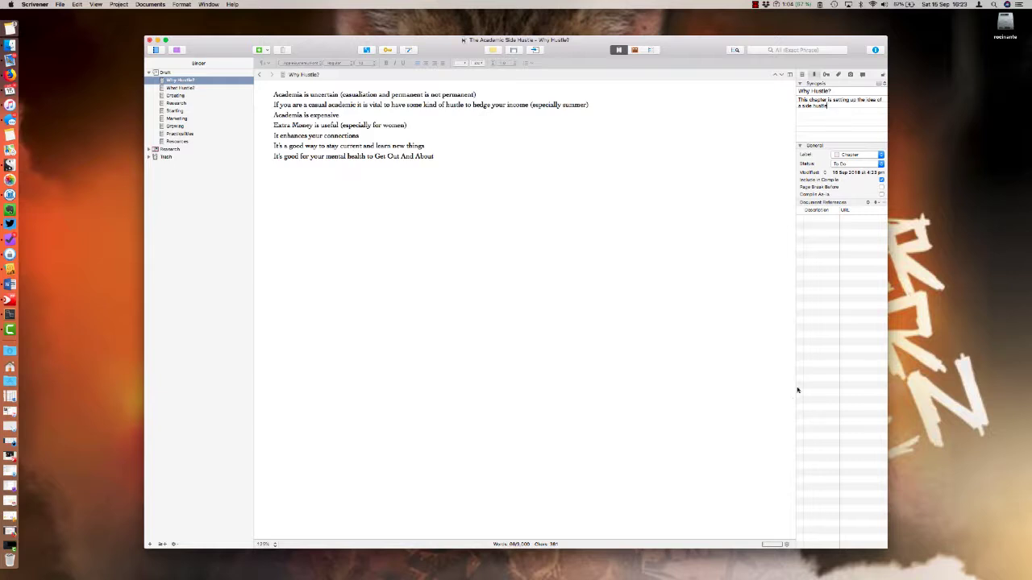
- Look at the keywords and custom meta-data of Why Hustle?, and add the document note "take notes in the side pane"
left_click(826, 74)
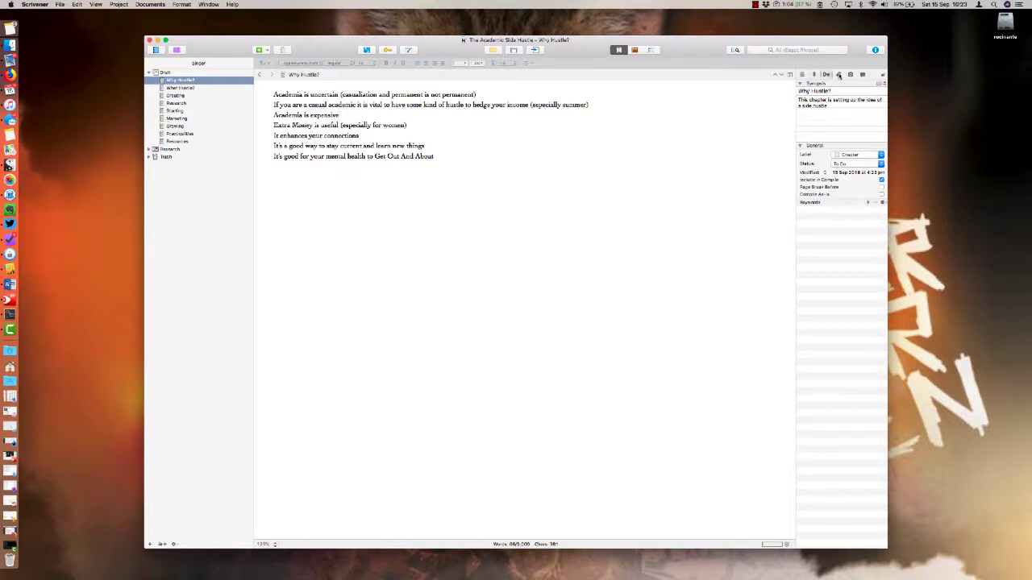
left_click(839, 75)
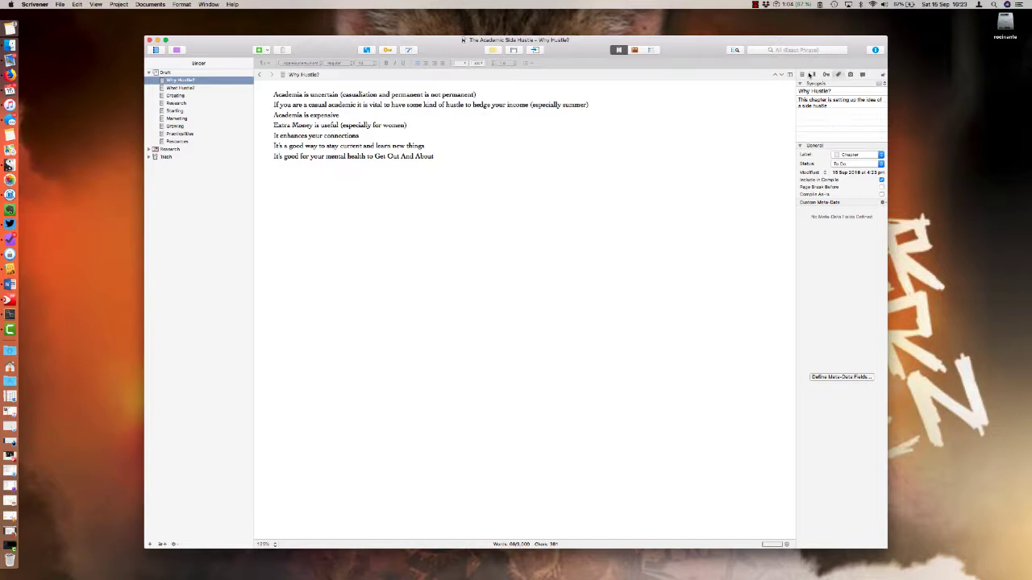
left_click(802, 74)
left_click(811, 231)
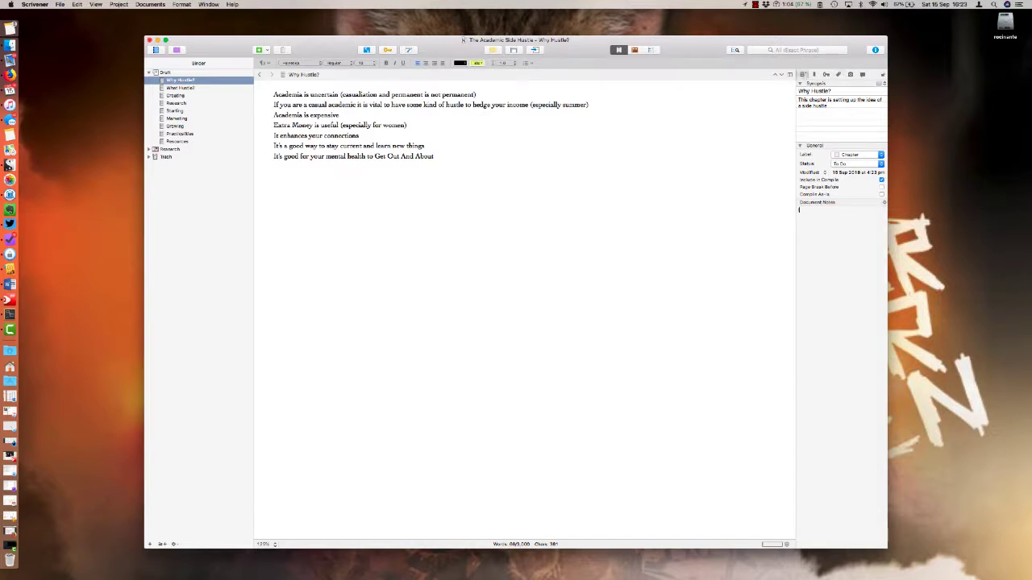
type("take notes in the side panne")
key("BackSpace")
key("BackSpace")
key("BackSpace")
key("BackSpace")
type("ane")
- Show the Draft folder as a corkboard and look through the chapters' index cards
left_click(635, 51)
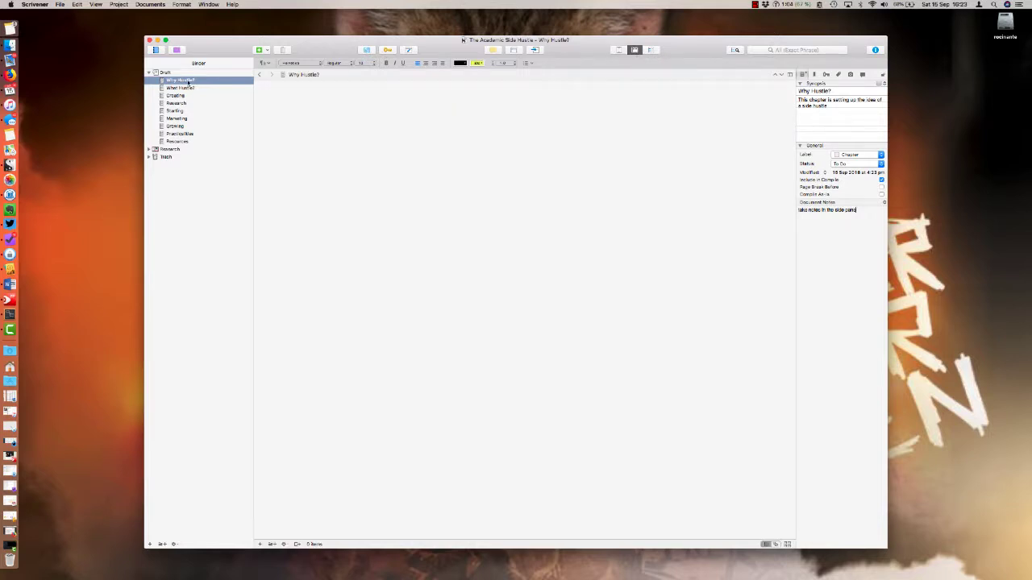
left_click(185, 73)
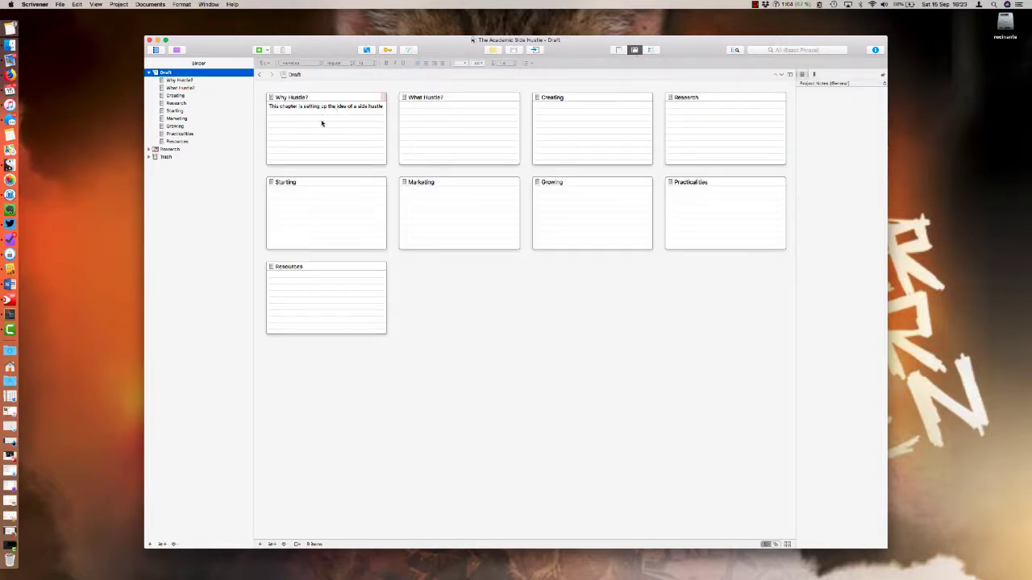
left_click(452, 110)
left_click(569, 122)
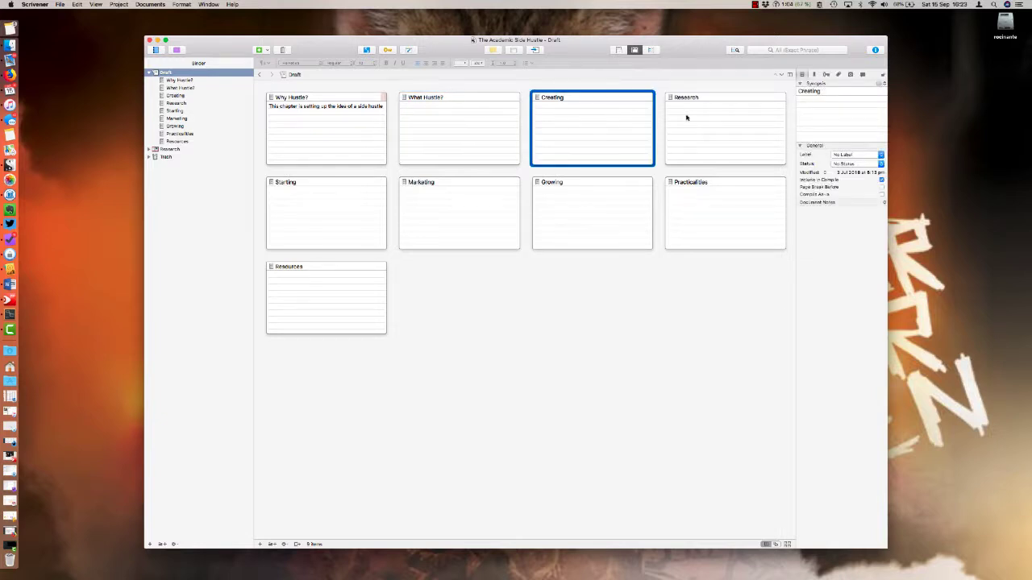
left_click(691, 119)
left_click(374, 214)
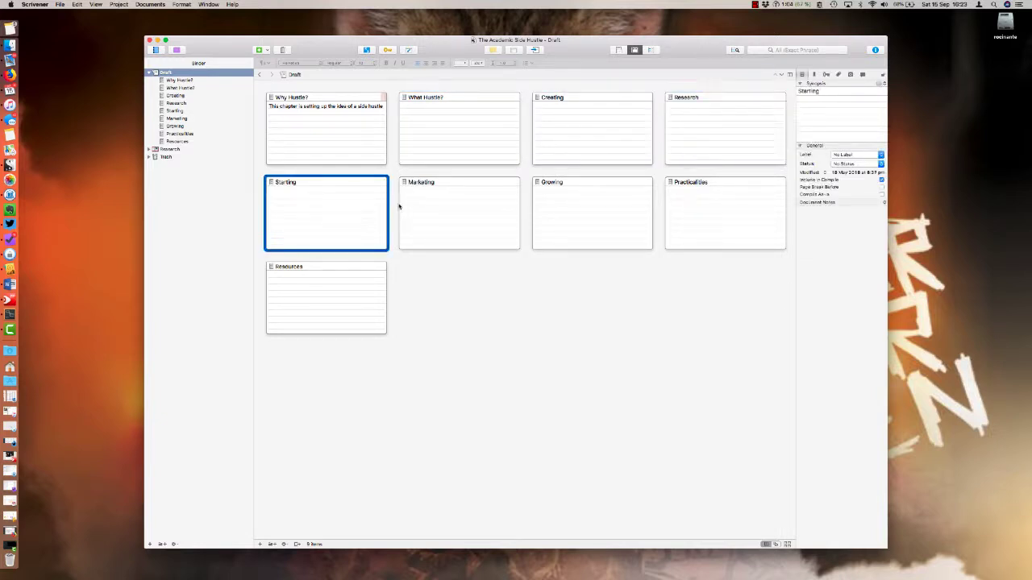
left_click(435, 203)
left_click(553, 187)
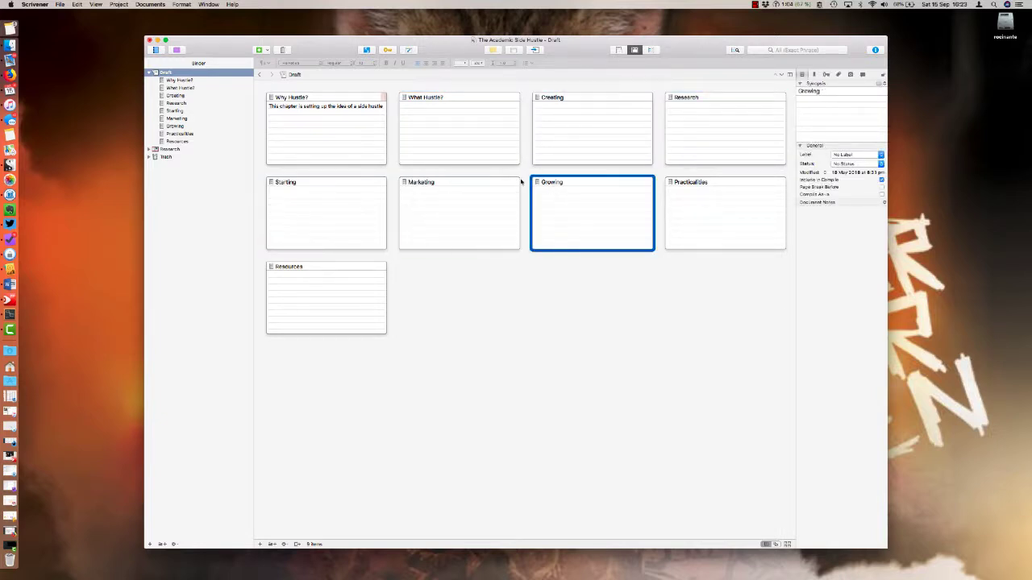
left_click(319, 141)
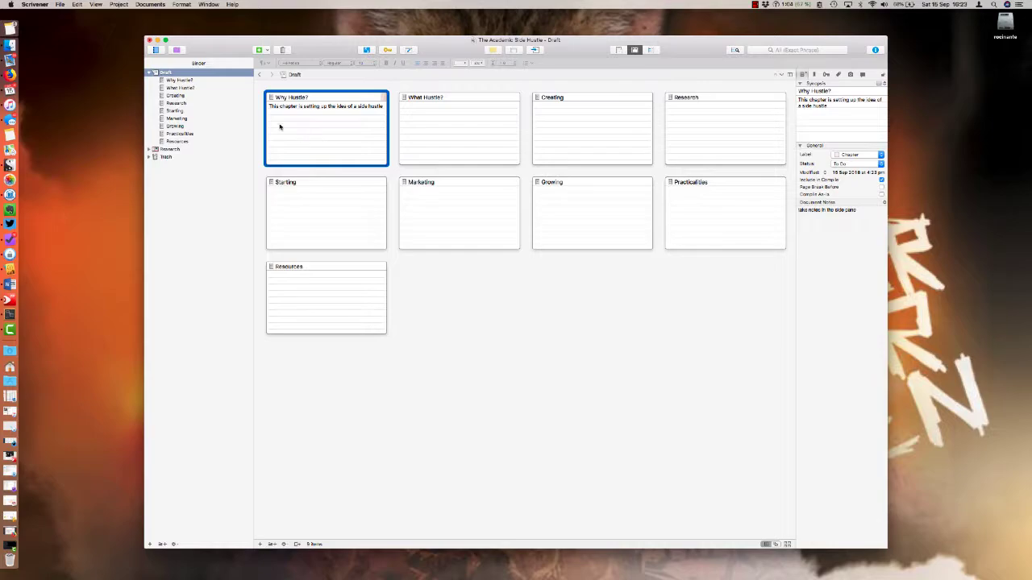
- Read through the whole Draft as one continuous text, and view its chapters as an outline
left_click(618, 51)
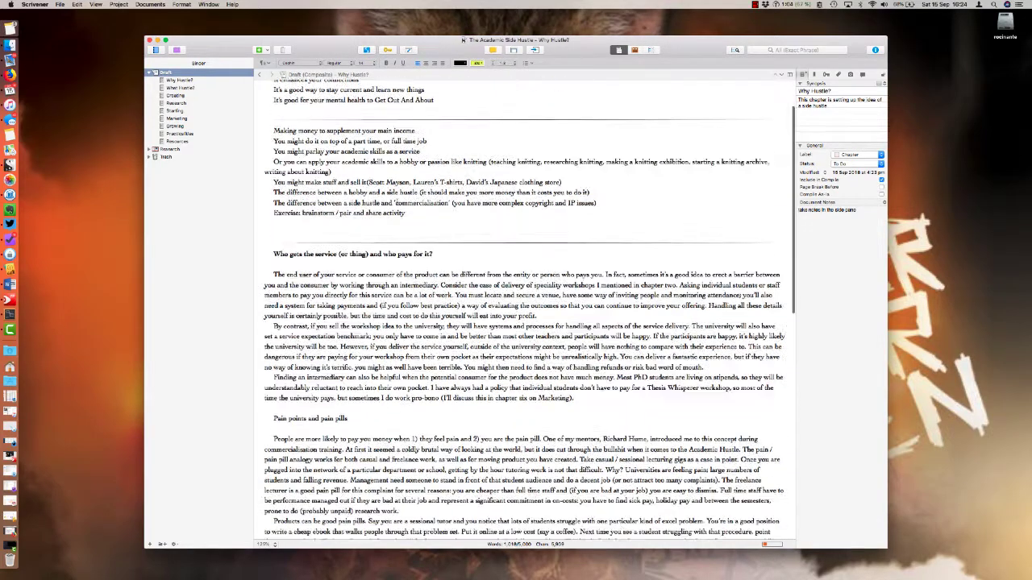
scroll(397, 203, "down", 15)
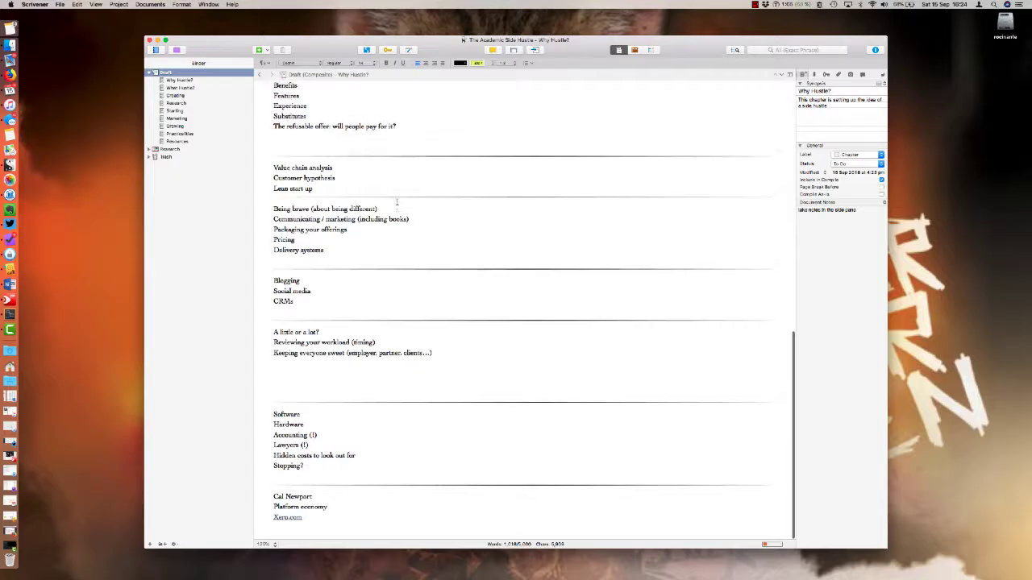
scroll(396, 202, "up", 12)
scroll(397, 202, "down", 10)
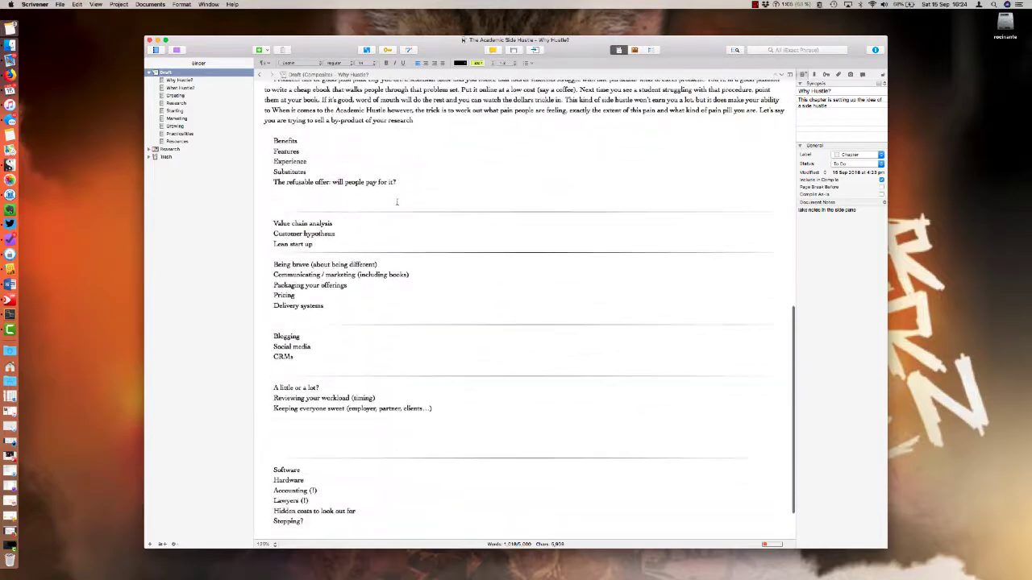
scroll(396, 202, "down", 2)
scroll(396, 203, "up", 8)
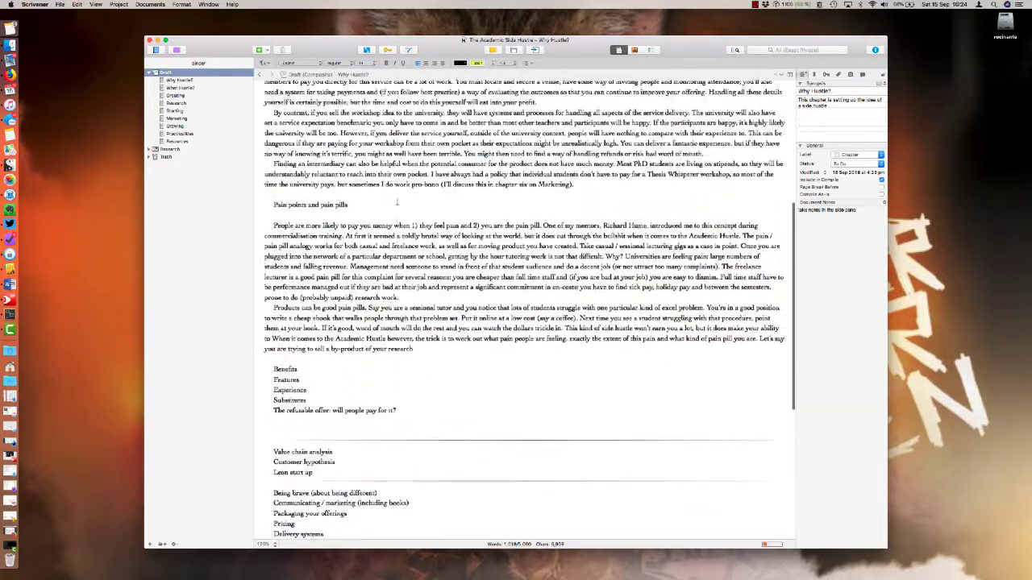
scroll(397, 202, "up", 3)
left_click(653, 49)
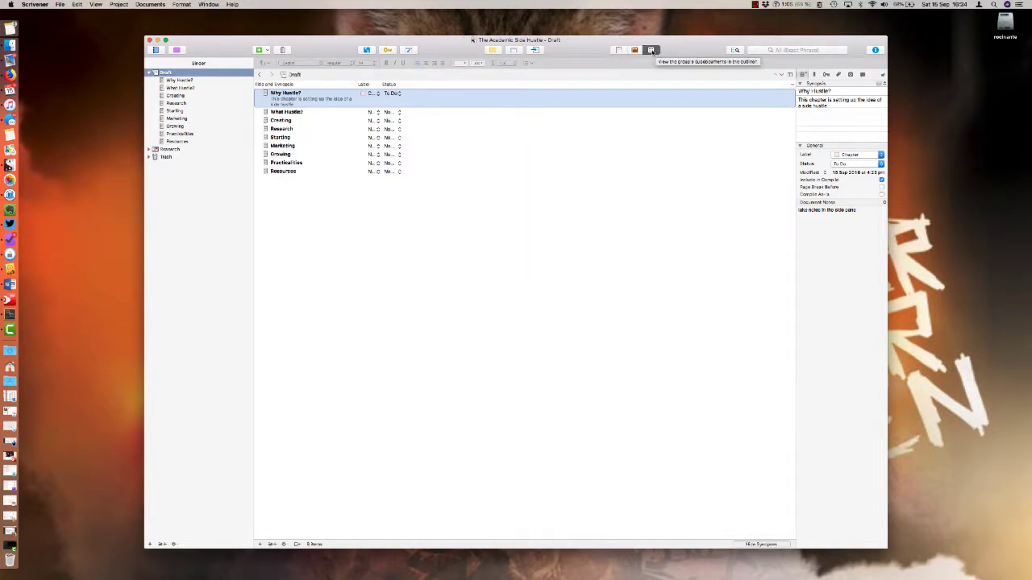
left_click(195, 81)
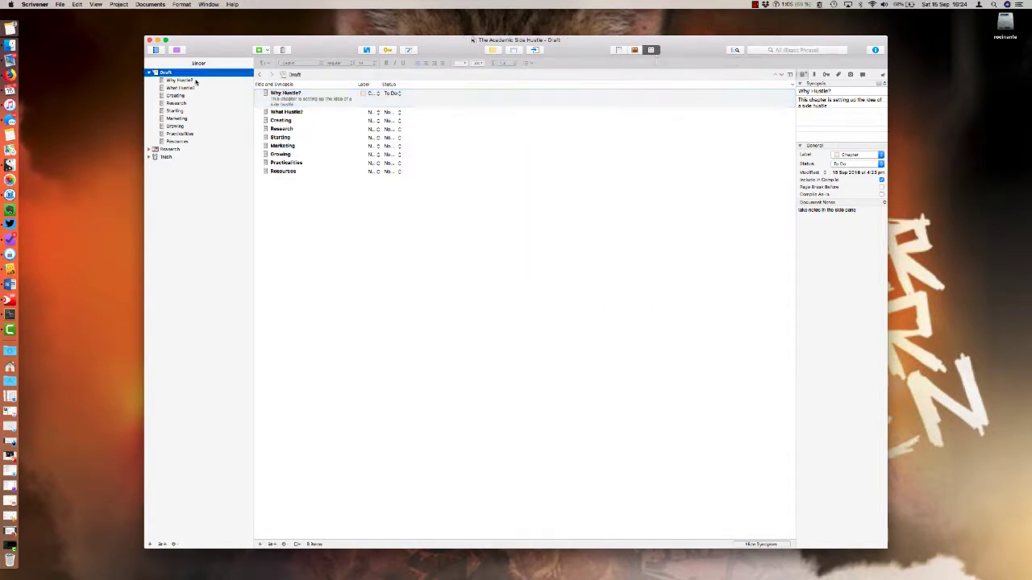
- Import the PDF Justine-Musk-Print-v2 from Downloads into the project's Research folder and display it
left_click(169, 151)
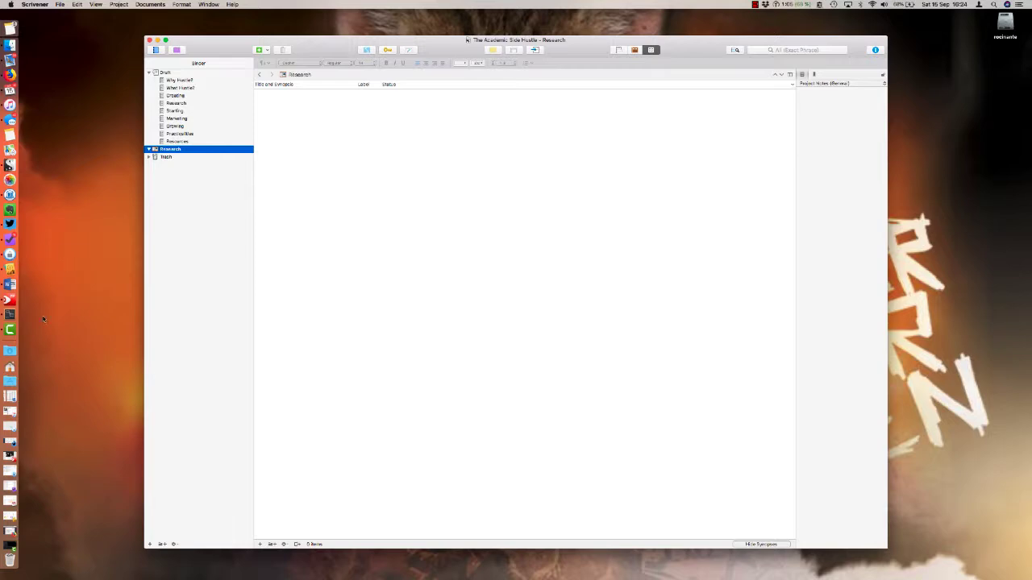
left_click(9, 351)
left_click(429, 43)
left_click(9, 351)
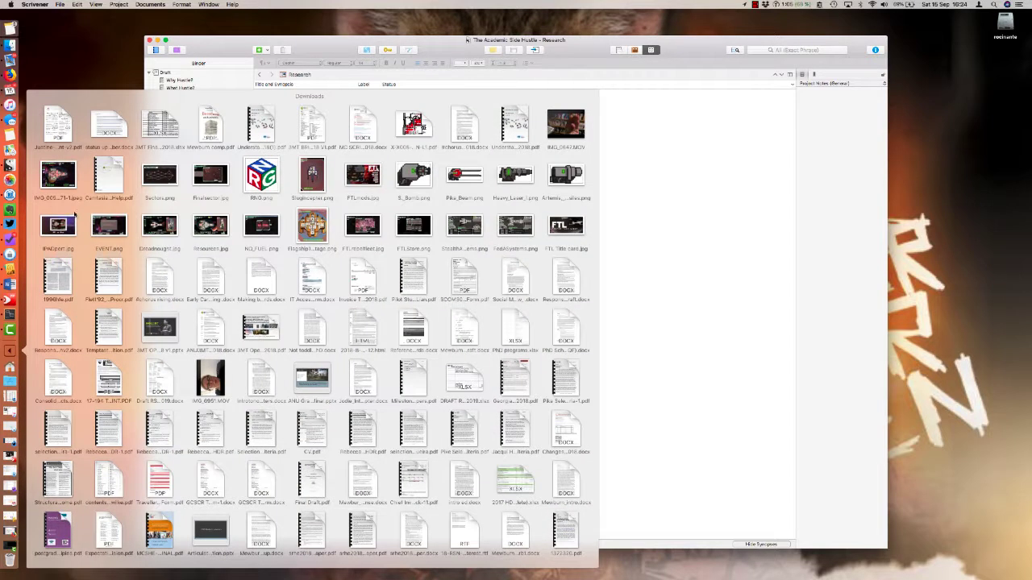
left_click_drag(55, 139, 199, 150)
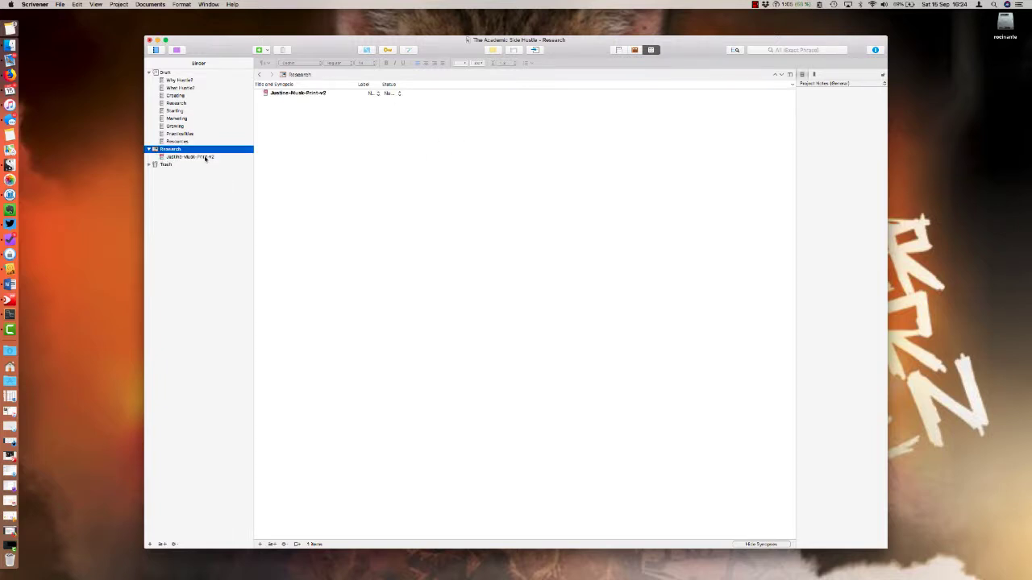
left_click(203, 157)
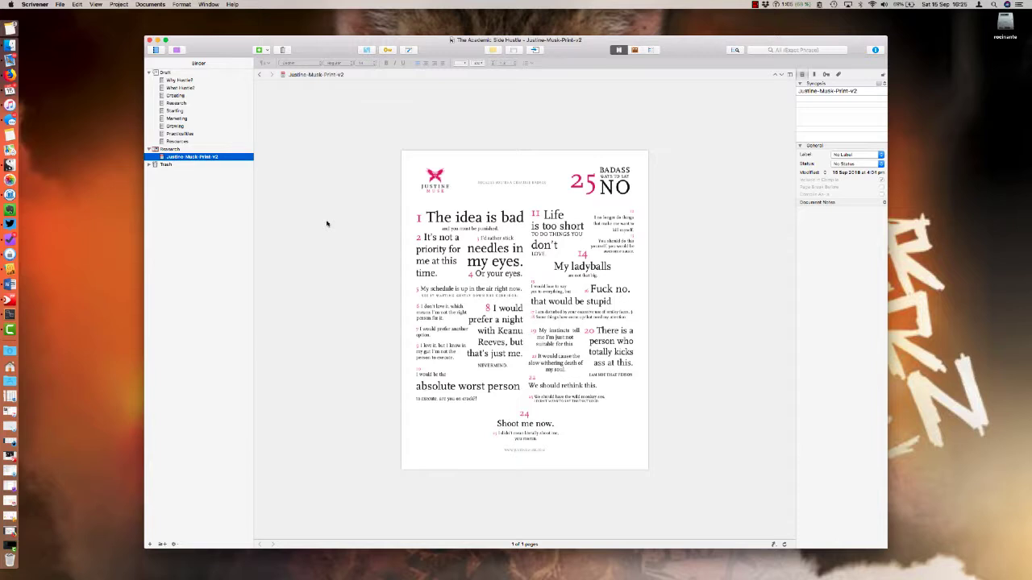
- Move the Marketing chapter above Starting in the Draft folder
left_click(182, 111)
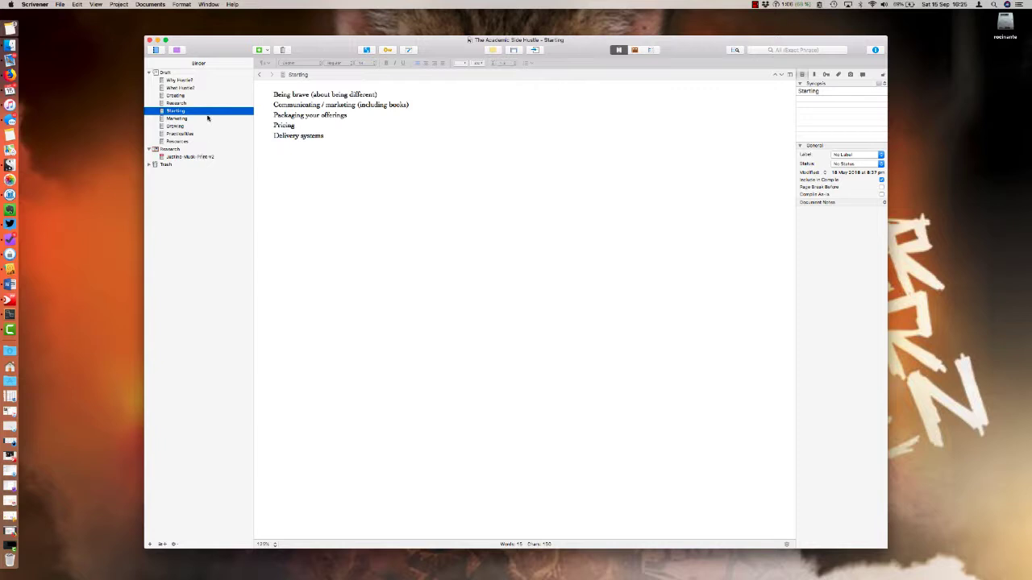
left_click_drag(207, 118, 212, 113)
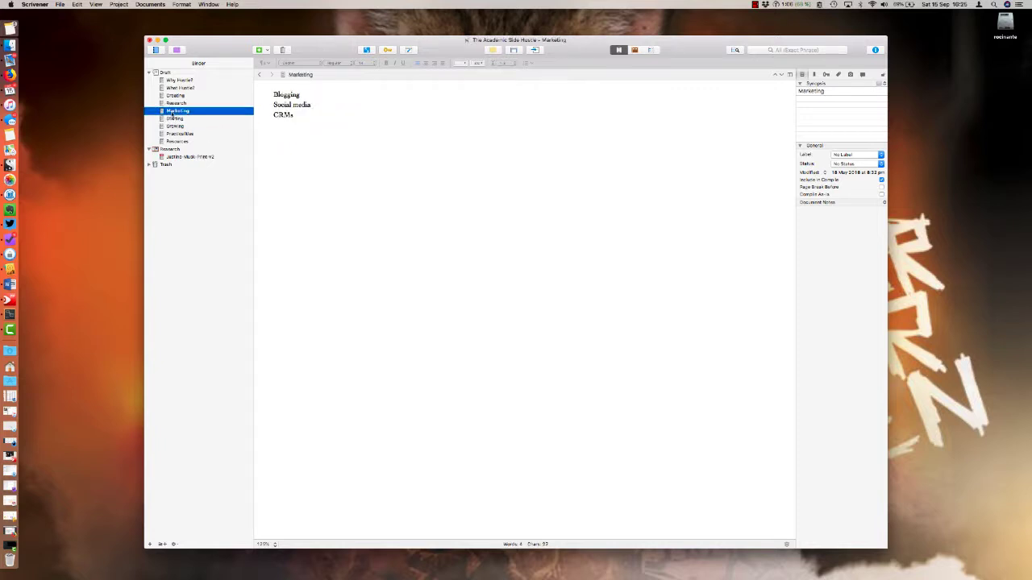
- Open the Starting chapter and split the editor horizontally
left_click(175, 118)
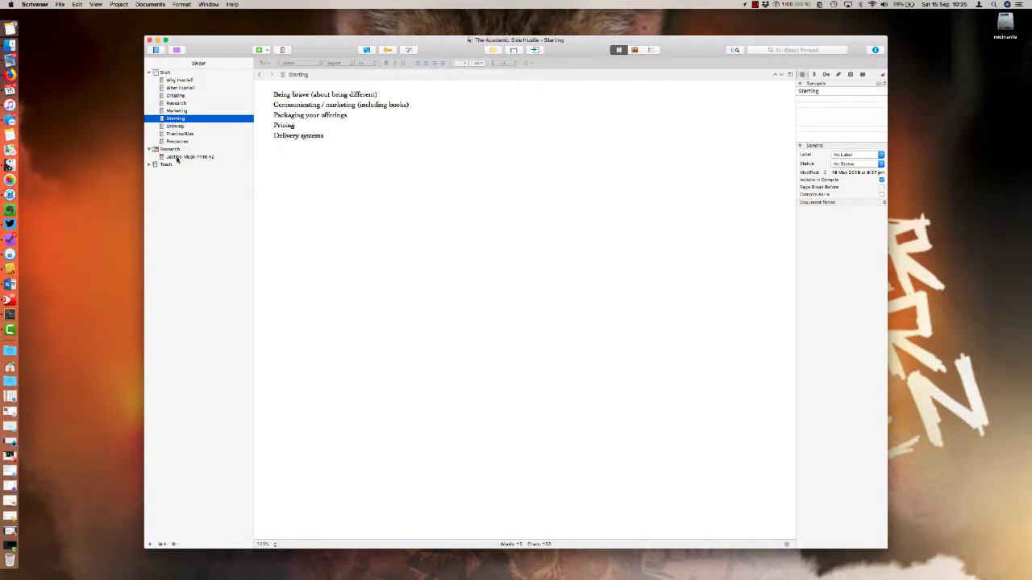
left_click(95, 4)
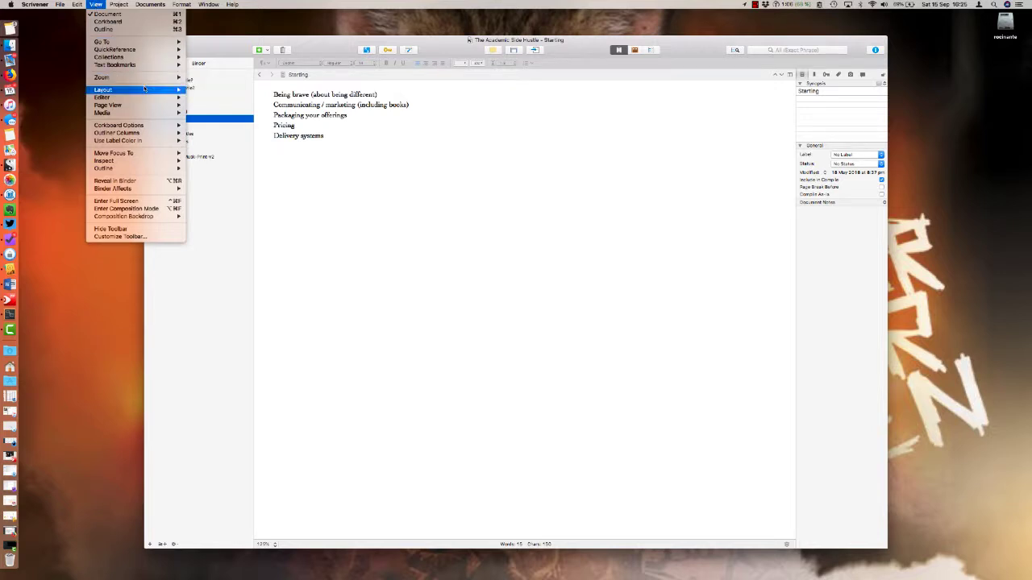
mouse_move(144, 89)
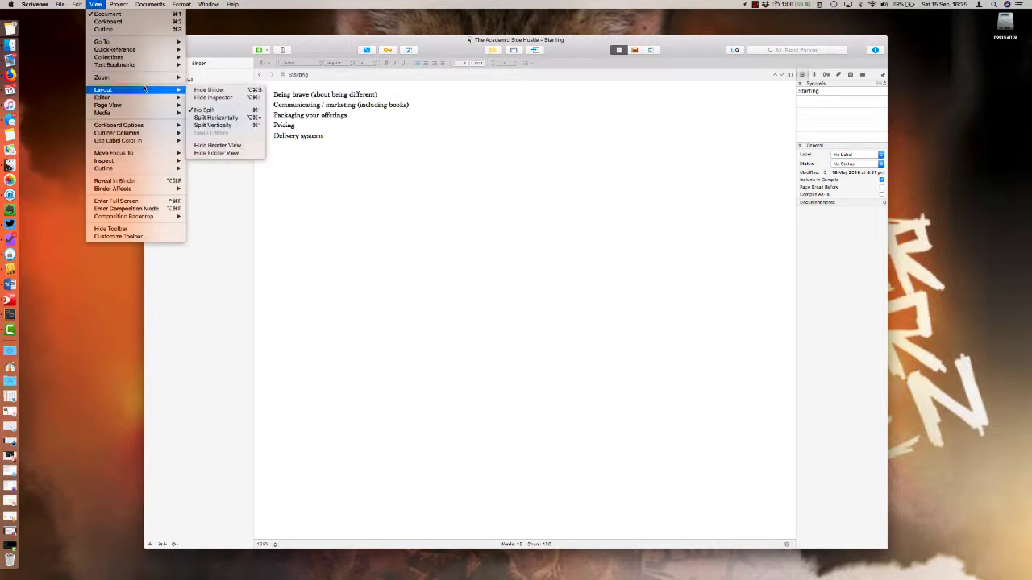
left_click(218, 118)
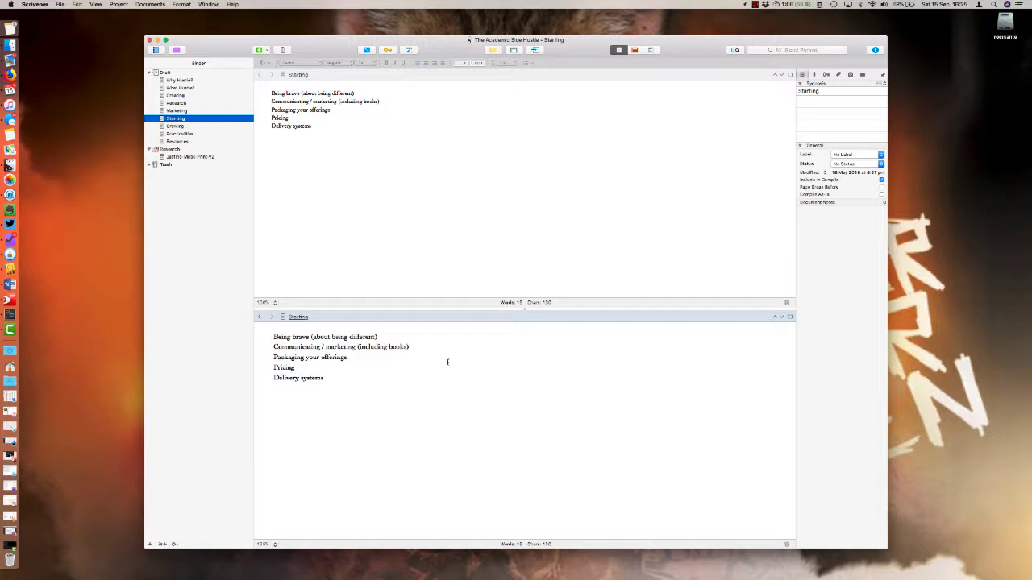
- Display the Justine-Musk-Print-v2 PDF in the second editor pane, keeping the Starting chapter in the first
left_click(447, 362)
left_click(196, 158)
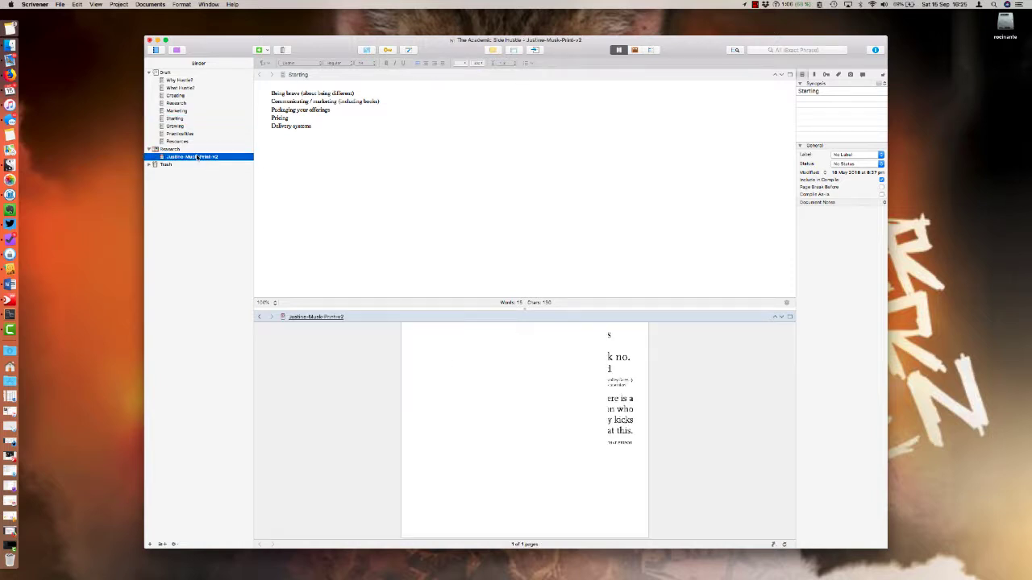
left_click(197, 157)
scroll(542, 411, "up", 5)
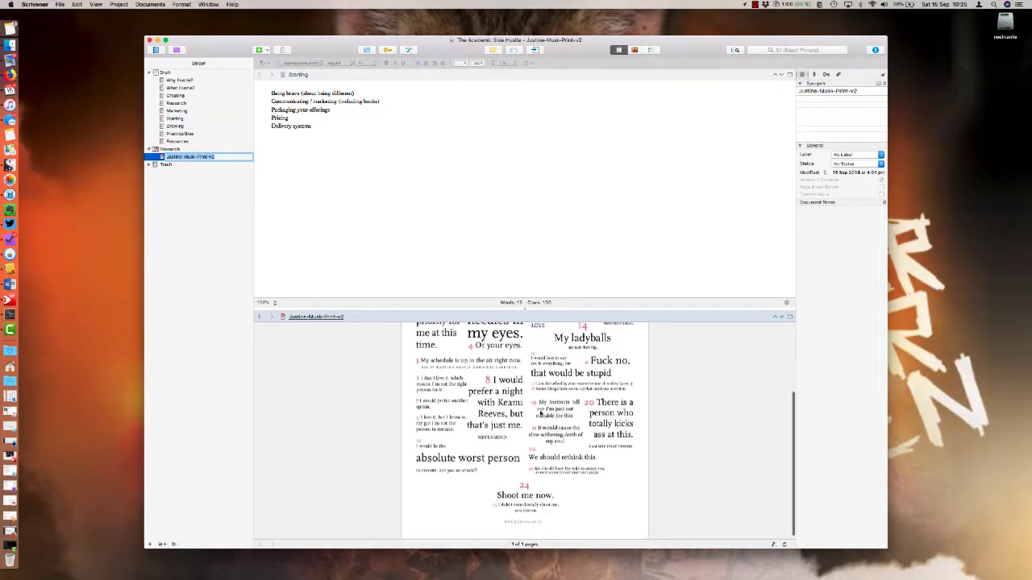
- Add "Write about that document in here while I can see it" below the Delivery systems line in the Starting chapter, after a blank line
left_click(481, 249)
key("Return")
key("Return")
type("Write a")
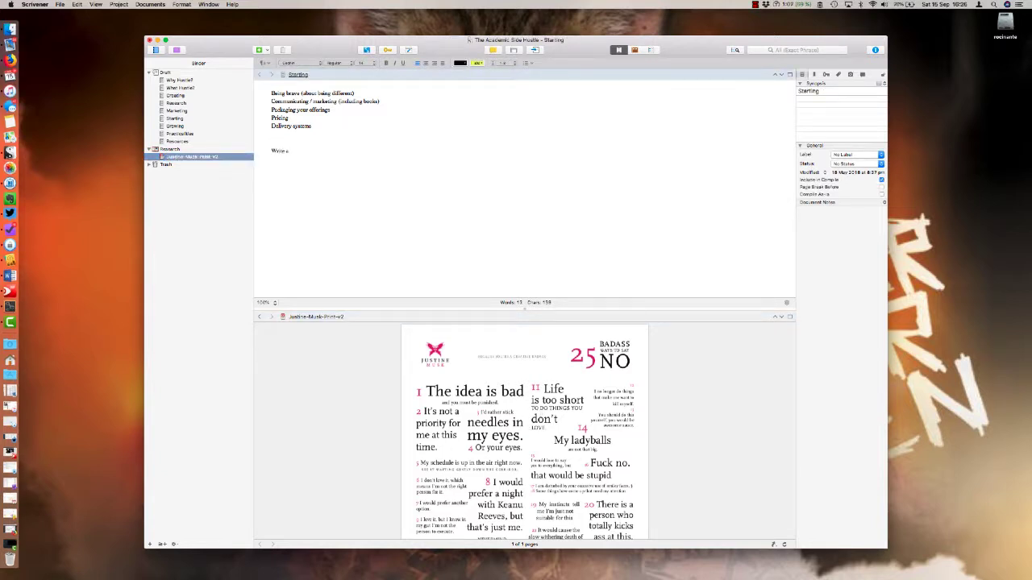
type("bout that document in here while I can see it")
- Open the Compile settings for the Draft and examine the included chapters and available output formats, keeping Print as the format
left_click(78, 4)
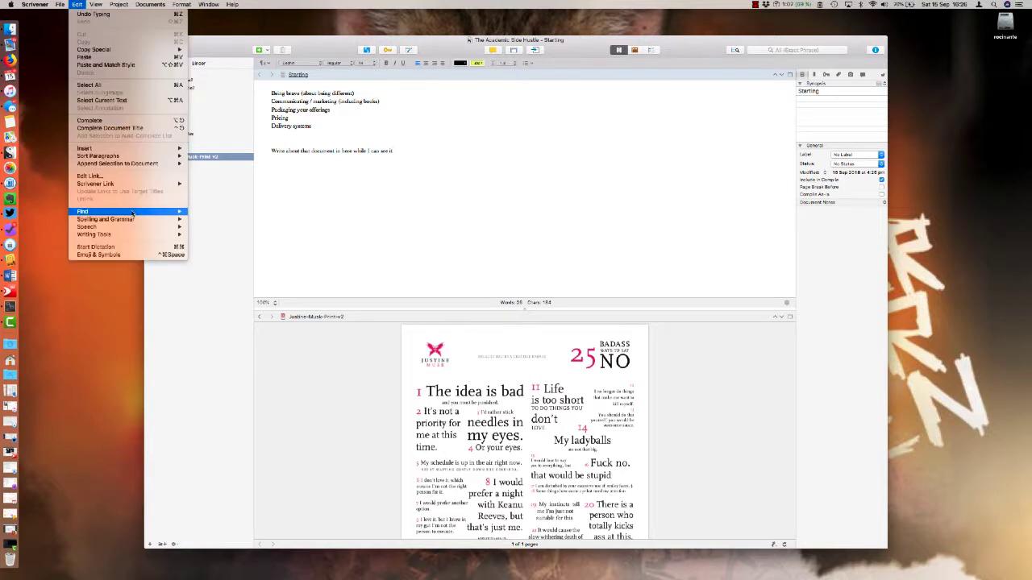
mouse_move(86, 4)
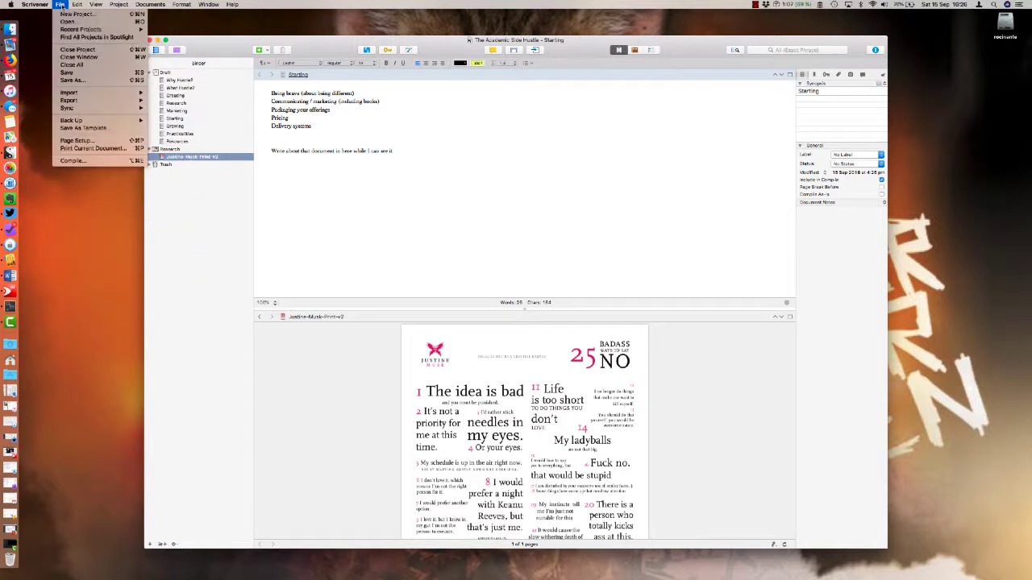
left_click(94, 161)
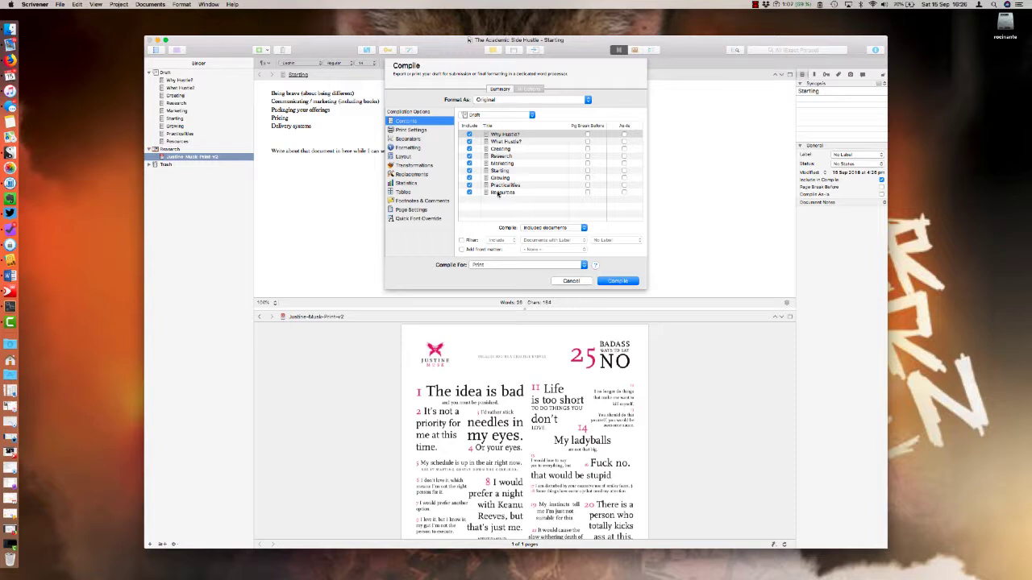
left_click(582, 265)
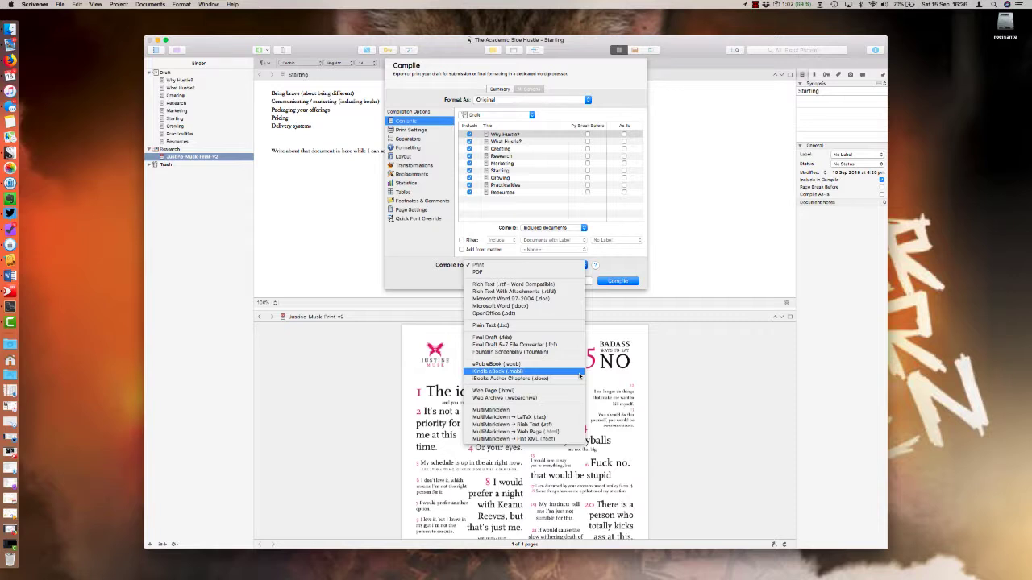
left_click(613, 262)
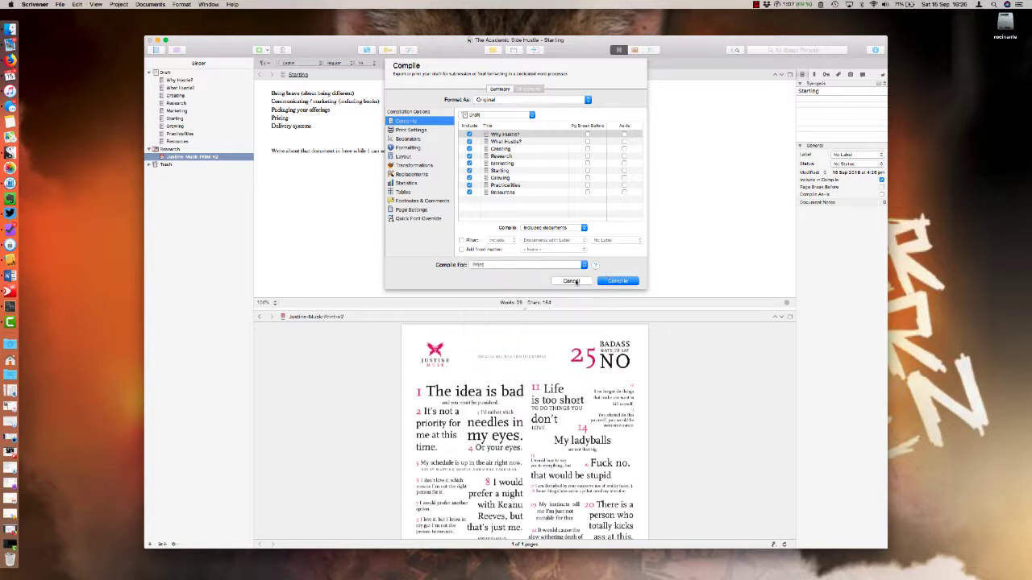